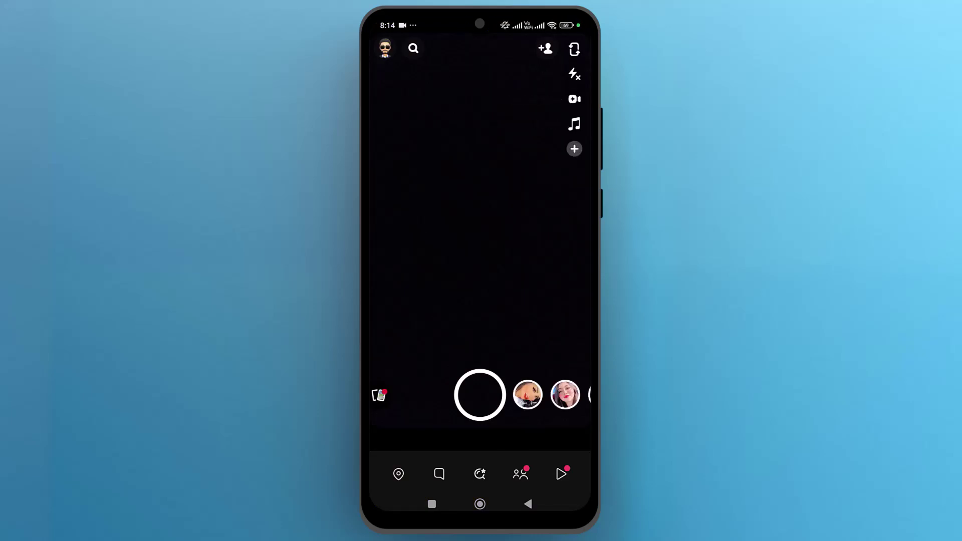
# Switch from the camera view to the Chat screen using the bottom navigation Chat icon
pyautogui.click(439, 474)
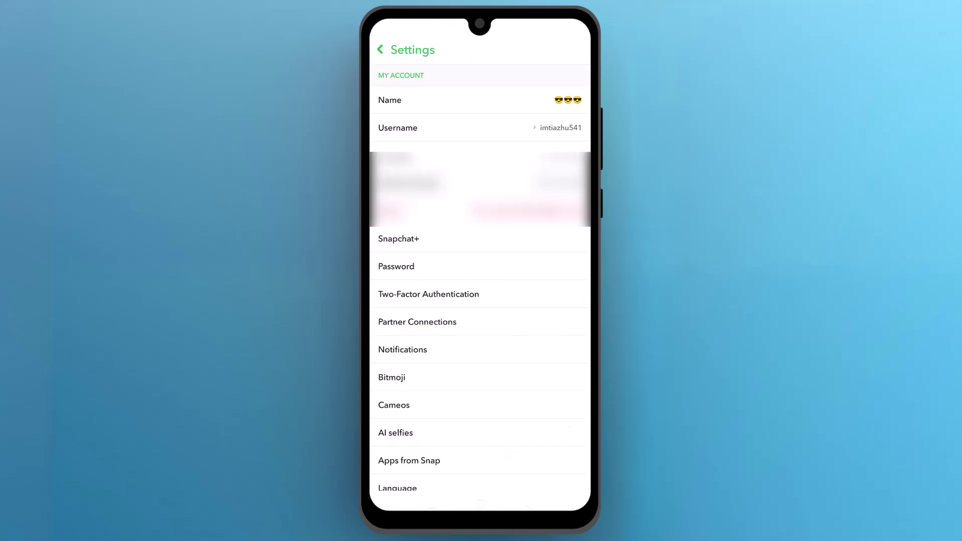
pyautogui.scroll(-10, 479, 282)
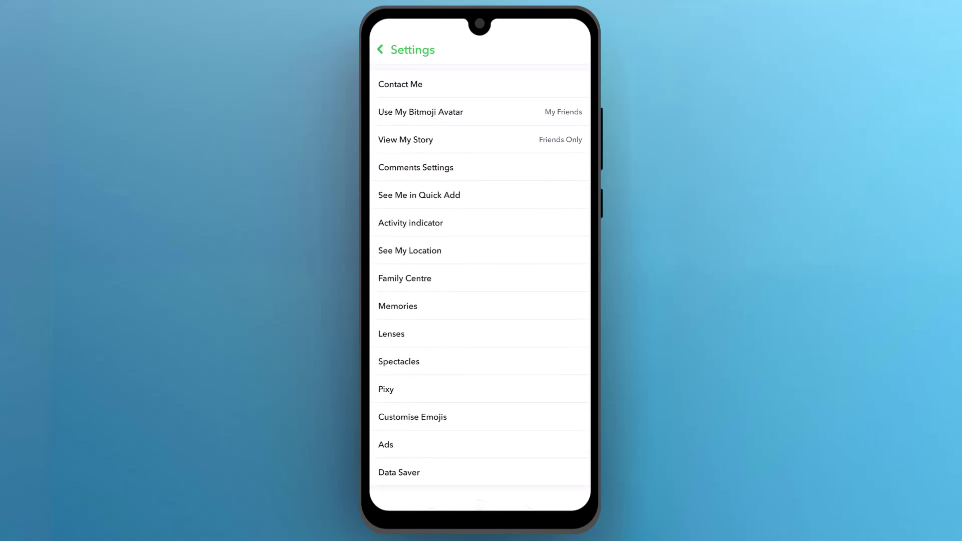
# Check that the View My Story privacy setting is Friends Only
pyautogui.click(406, 139)
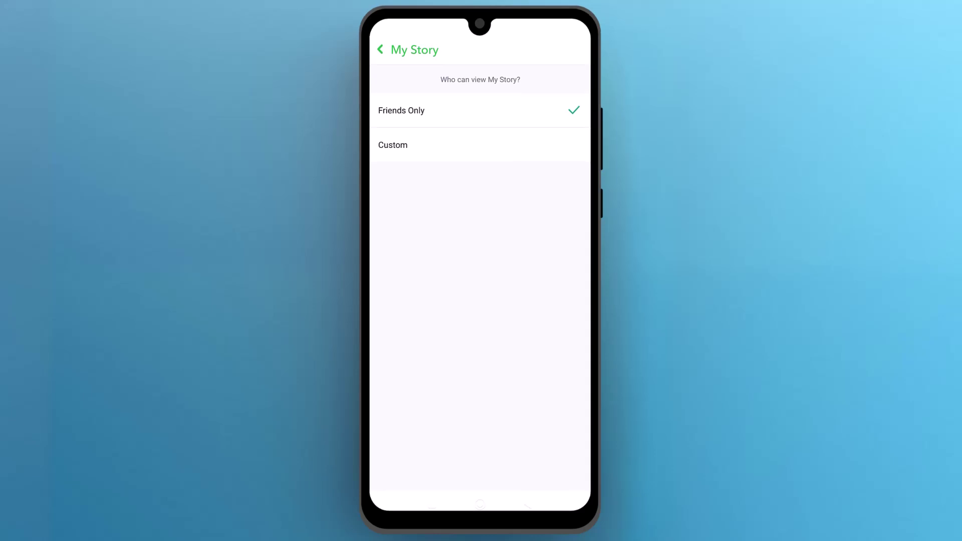
# Go back from the My Story setting to the camera and record a short video snap
pyautogui.click(380, 49)
pyautogui.click(380, 50)
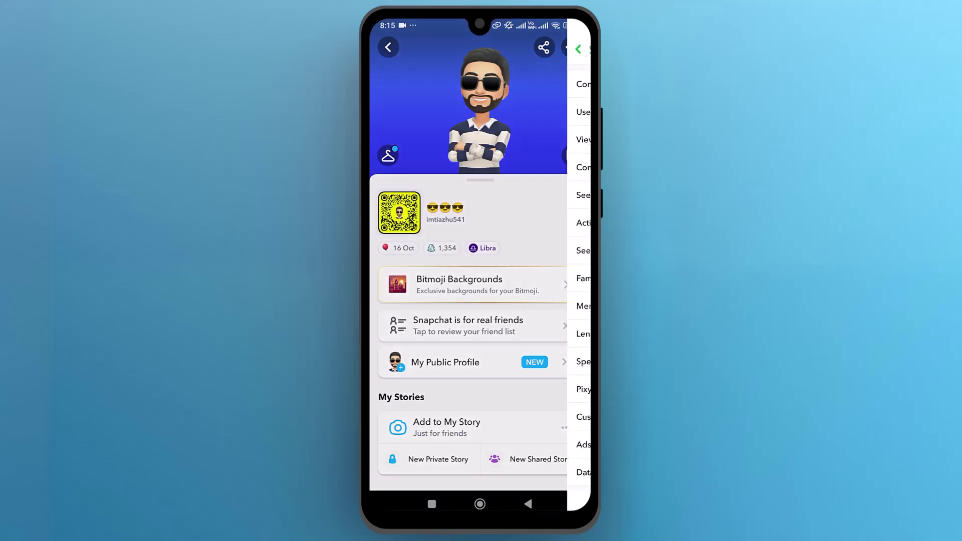
pyautogui.moveTo(479, 394); pyautogui.dragTo(480, 394)
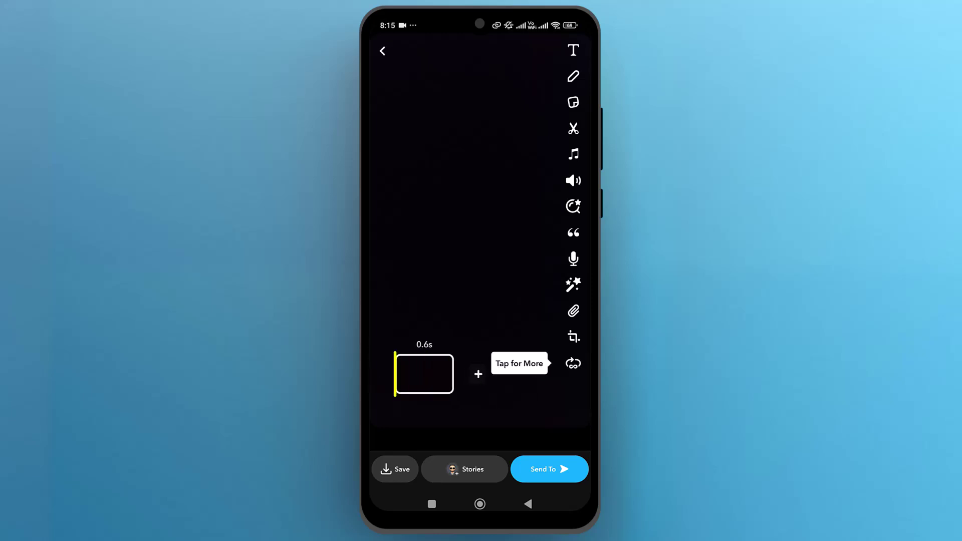
# Set the snap to Play Once, discard it, and exit to the home screen
pyautogui.click(573, 363)
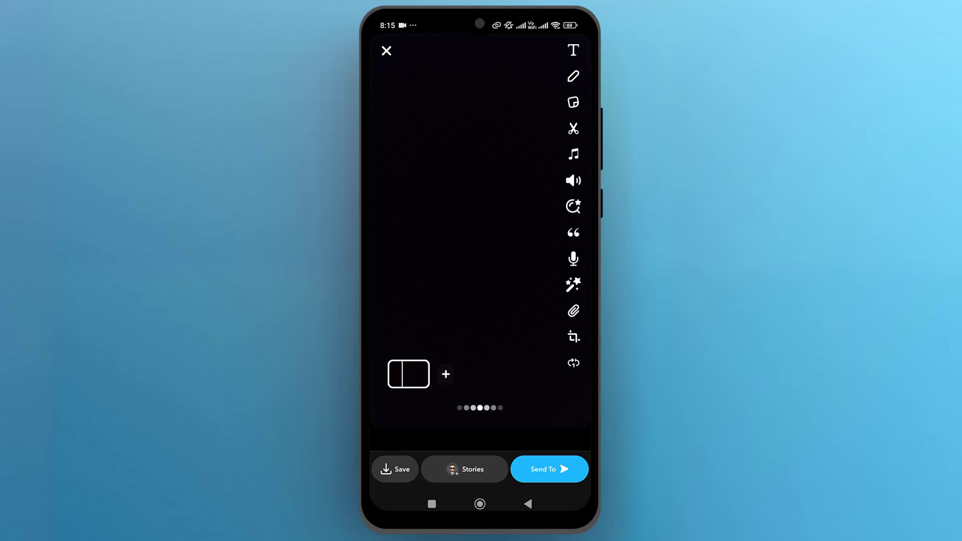
pyautogui.click(387, 51)
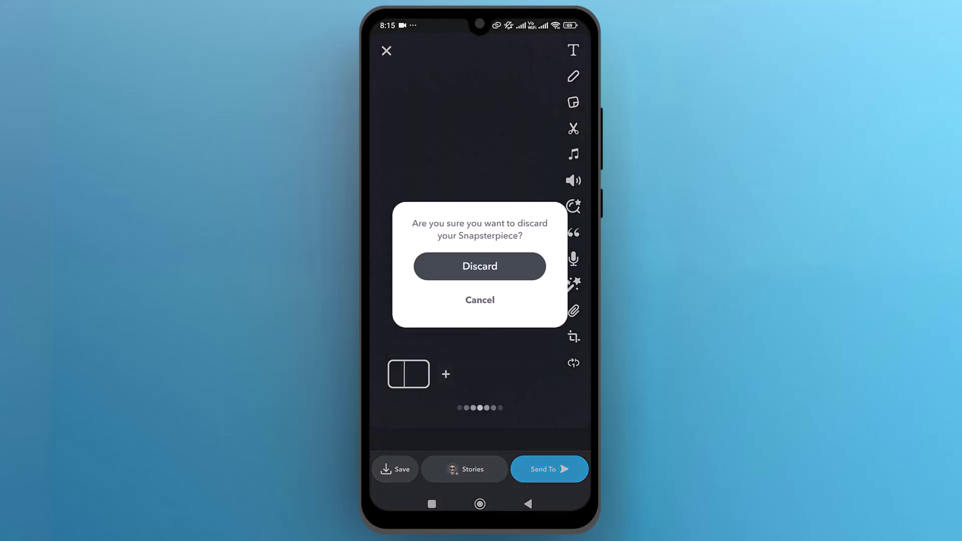
pyautogui.click(479, 266)
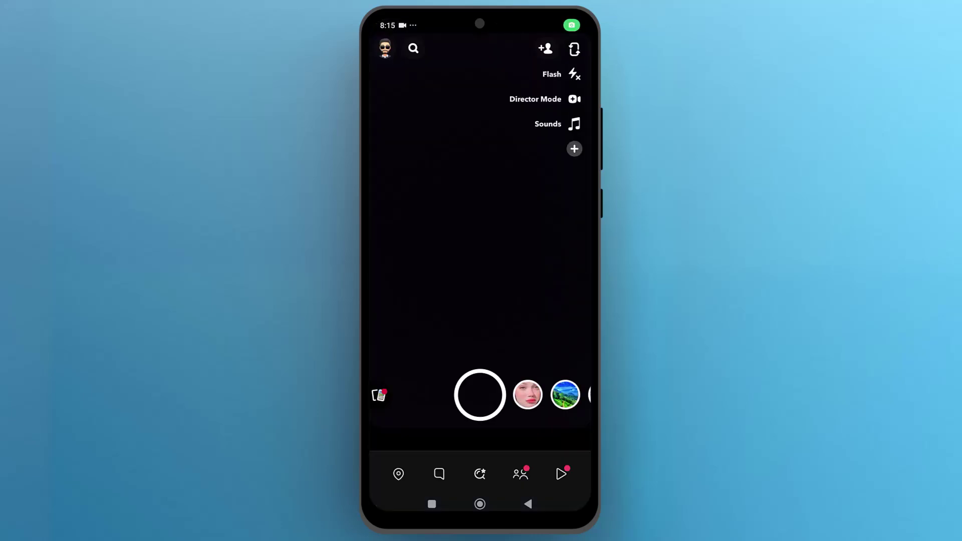
pyautogui.click(479, 504)
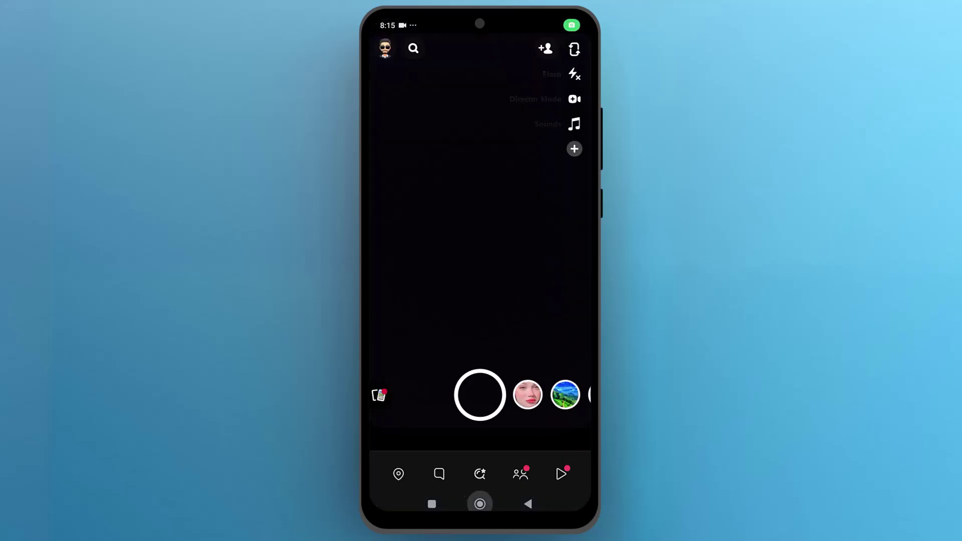